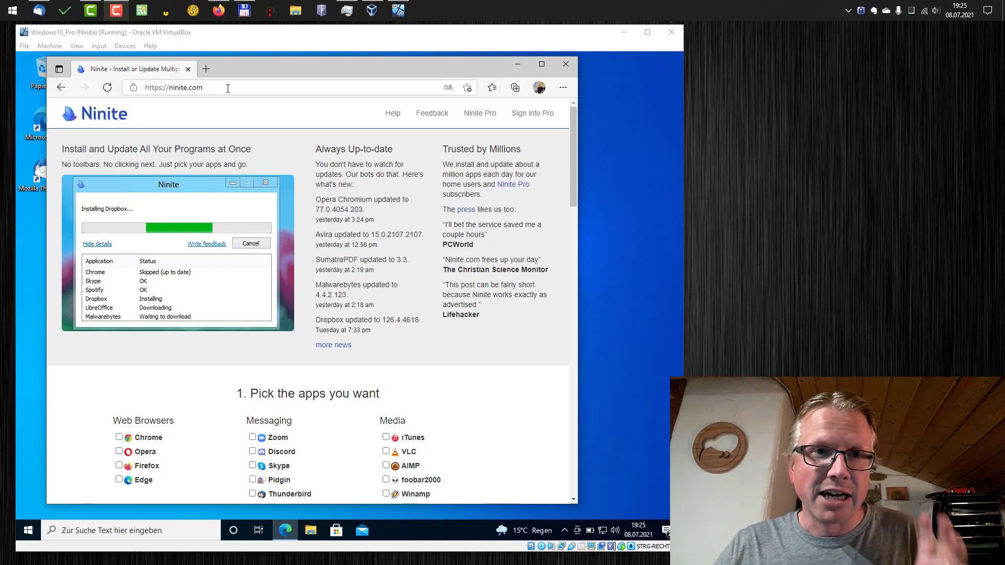
Move and widen the browser window so that all four columns of Ninite's app list fit side by side
{"action": "left_click", "coordinate": [307, 87]}
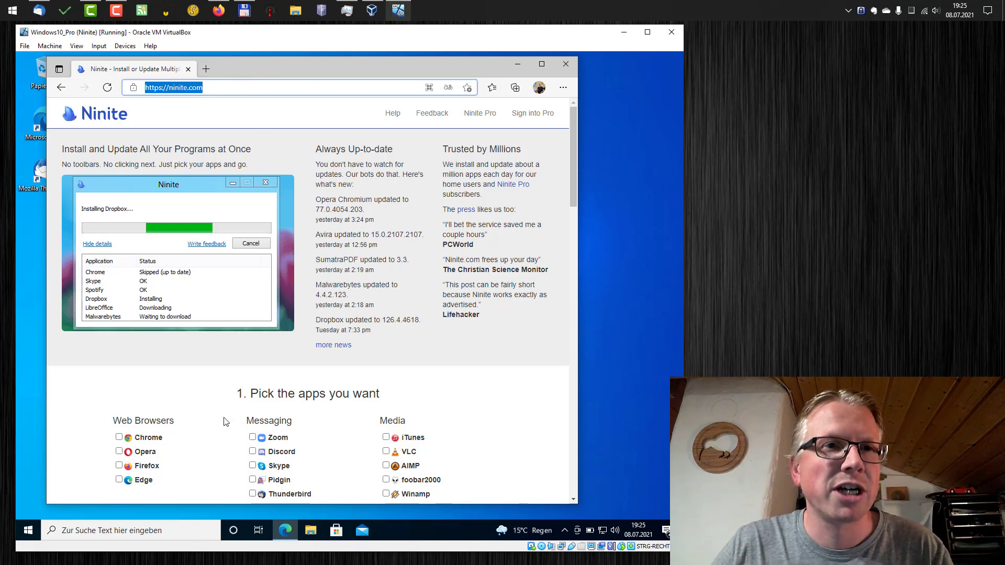
{"action": "left_click_drag", "start_coordinate": [367, 69], "coordinate": [369, 75]}
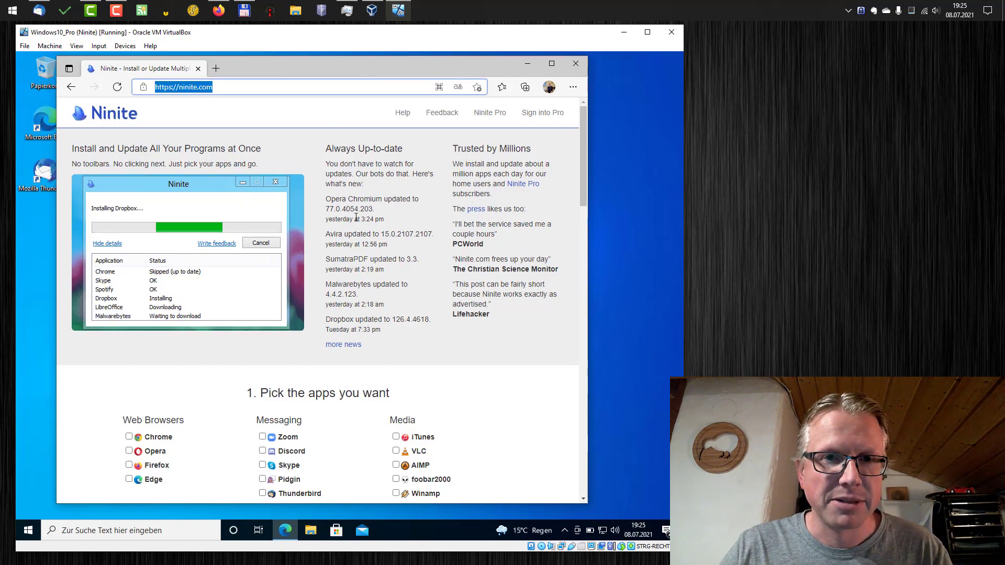
{"action": "scroll", "coordinate": [356, 216], "scroll_direction": "down", "scroll_amount": 1}
{"action": "scroll", "coordinate": [297, 160], "scroll_direction": "up", "scroll_amount": 1}
{"action": "scroll", "coordinate": [301, 206], "scroll_direction": "down", "scroll_amount": 1}
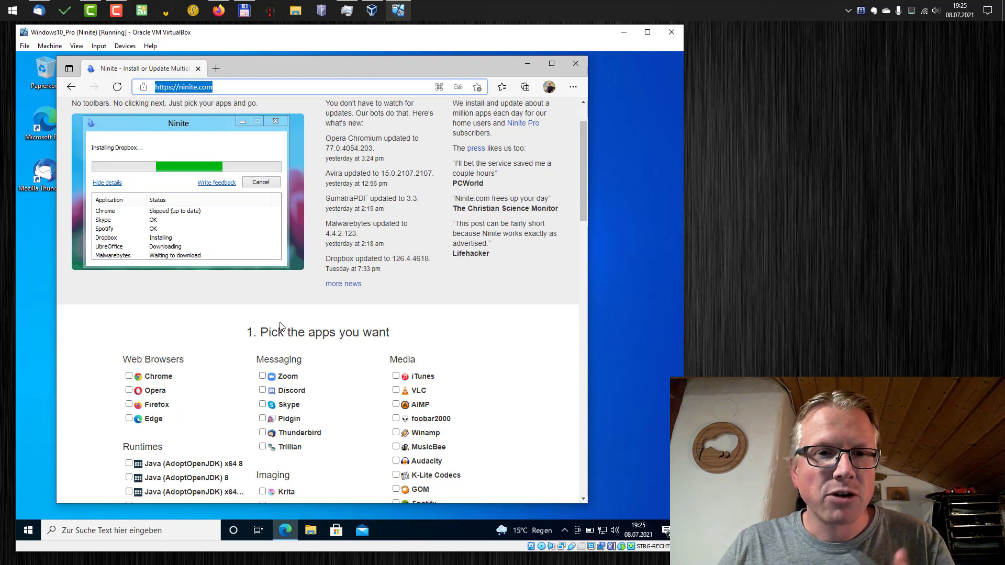
{"action": "scroll", "coordinate": [281, 325], "scroll_direction": "down", "scroll_amount": 1}
{"action": "left_click_drag", "start_coordinate": [588, 187], "coordinate": [661, 187]}
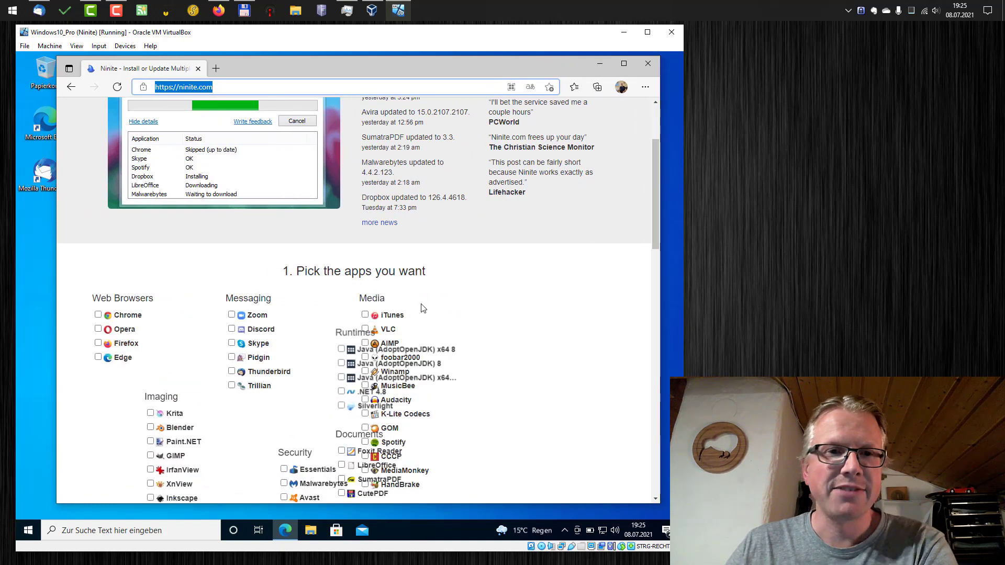
{"action": "scroll", "coordinate": [365, 249], "scroll_direction": "down", "scroll_amount": 1}
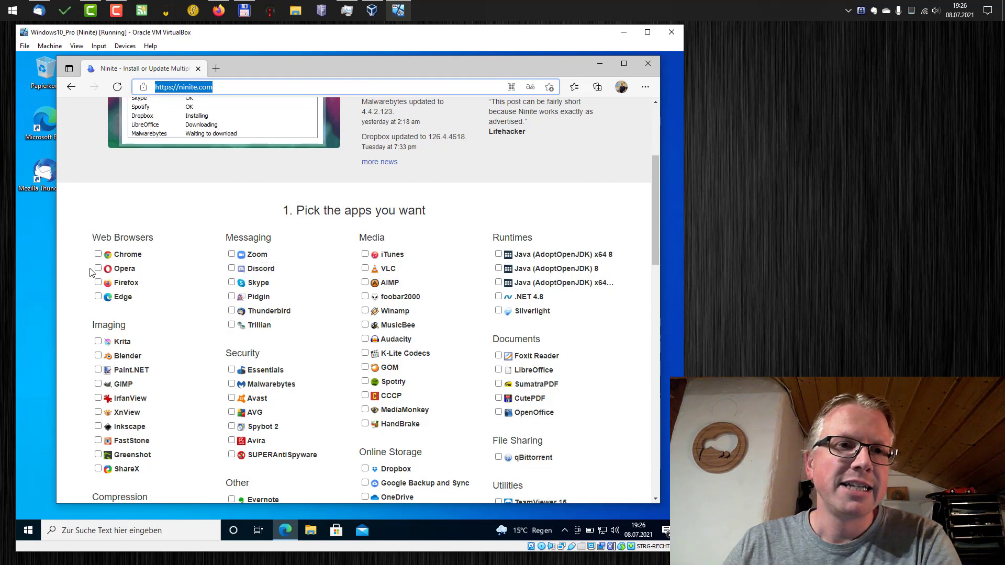
Select Firefox, Skype, Pidgin and Greenshot in the Web Browsers, Messaging and Imaging categories
{"action": "left_click", "coordinate": [98, 283]}
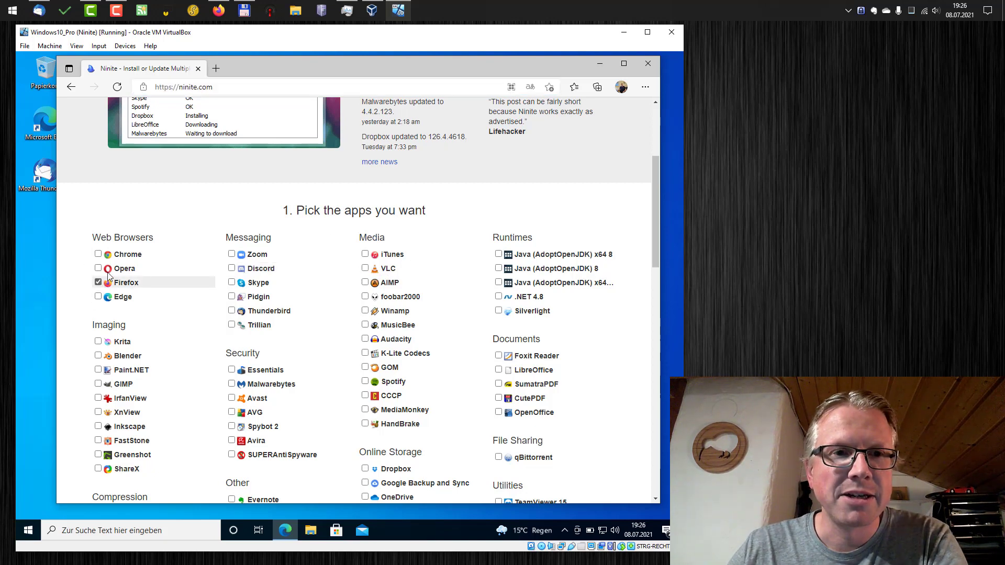
{"action": "left_click", "coordinate": [231, 283]}
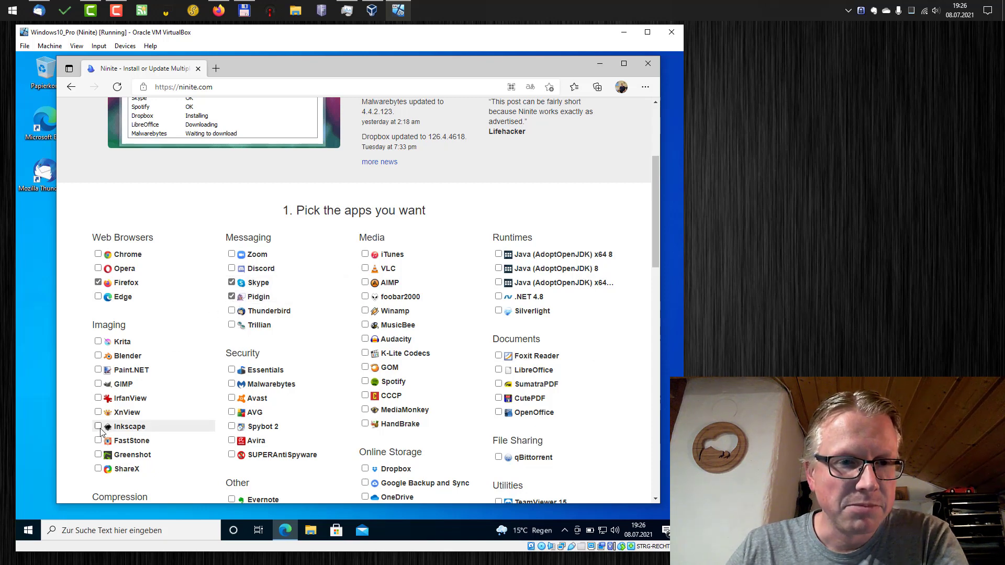
{"action": "left_click", "coordinate": [98, 454]}
Add WinRAR and 7-Zip from Compression and KeePass 2 from Other to the app selection
{"action": "scroll", "coordinate": [212, 330], "scroll_direction": "down", "scroll_amount": 1}
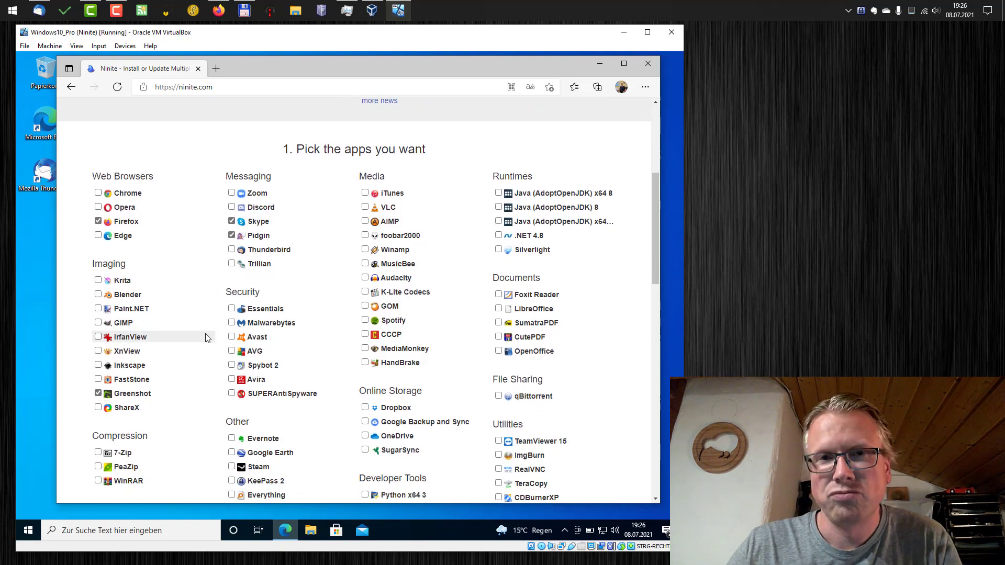
{"action": "scroll", "coordinate": [157, 366], "scroll_direction": "down", "scroll_amount": 1}
{"action": "left_click", "coordinate": [98, 420]}
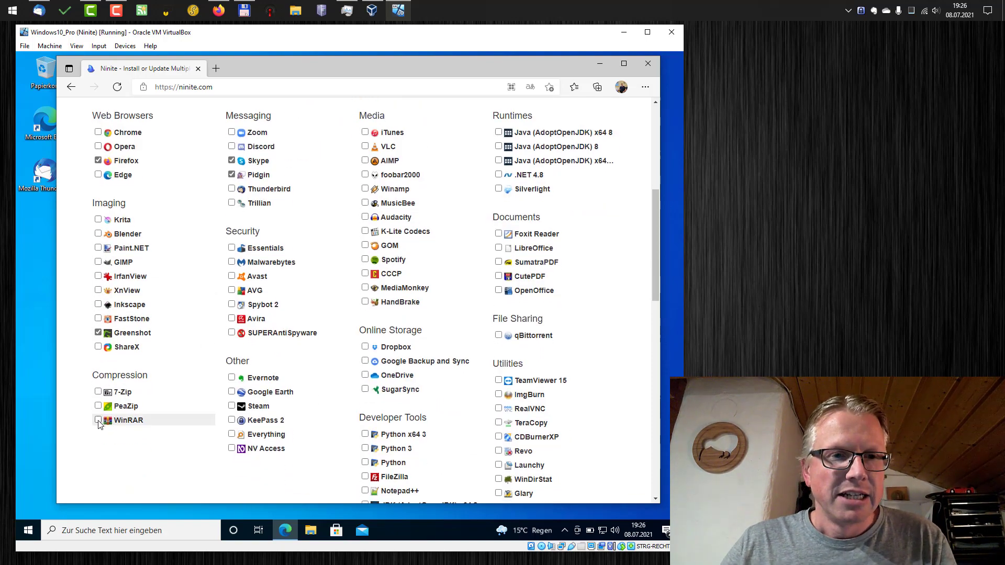
{"action": "left_click", "coordinate": [98, 392]}
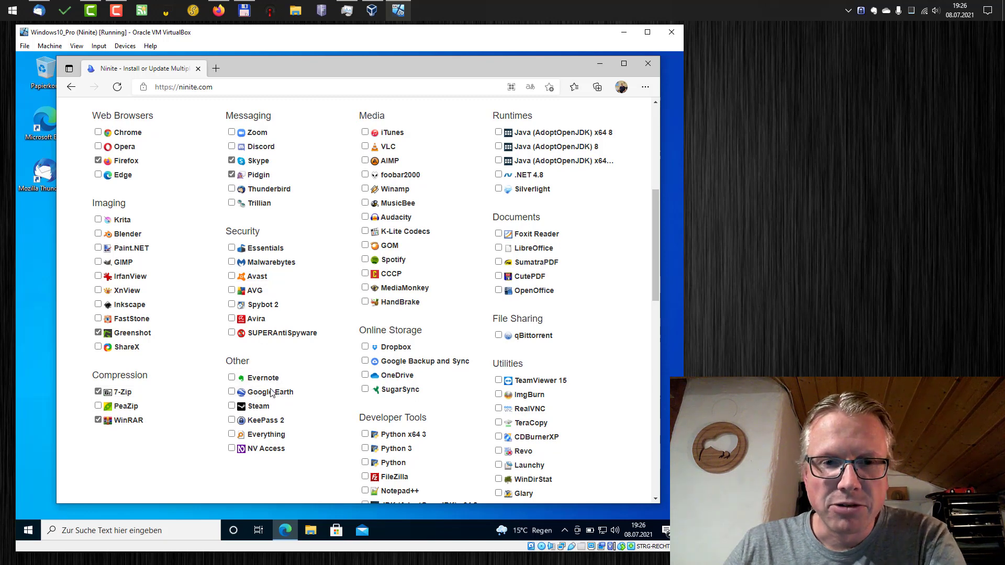
{"action": "left_click", "coordinate": [232, 421]}
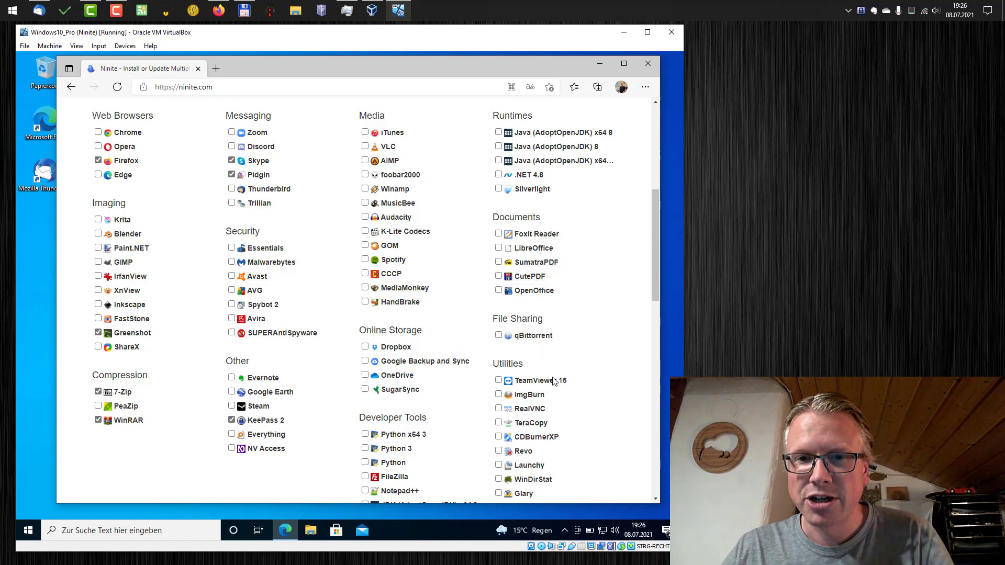
Add Notepad++ and FileZilla from Developer Tools to the app selection
{"action": "scroll", "coordinate": [554, 381], "scroll_direction": "down", "scroll_amount": 4}
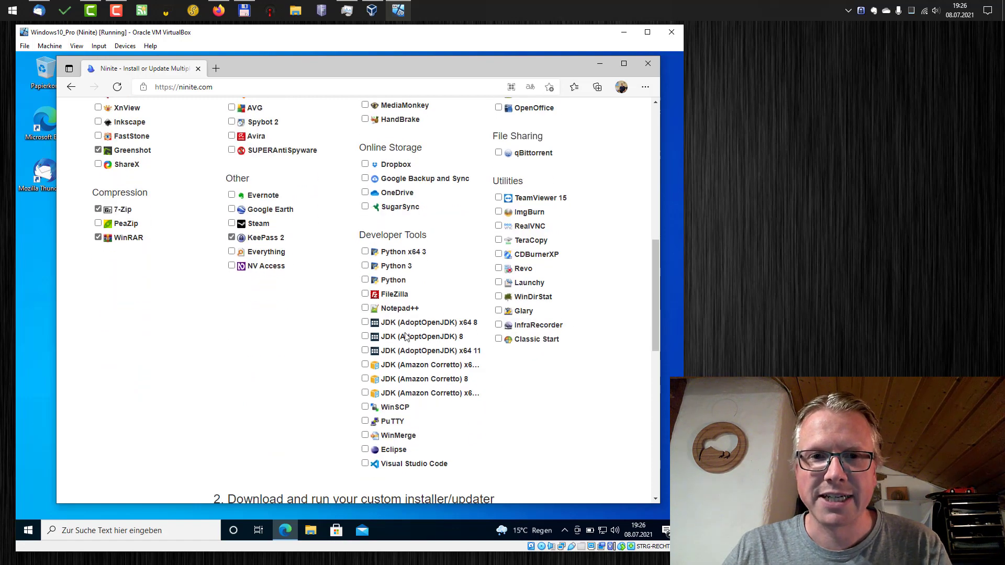
{"action": "left_click", "coordinate": [365, 309]}
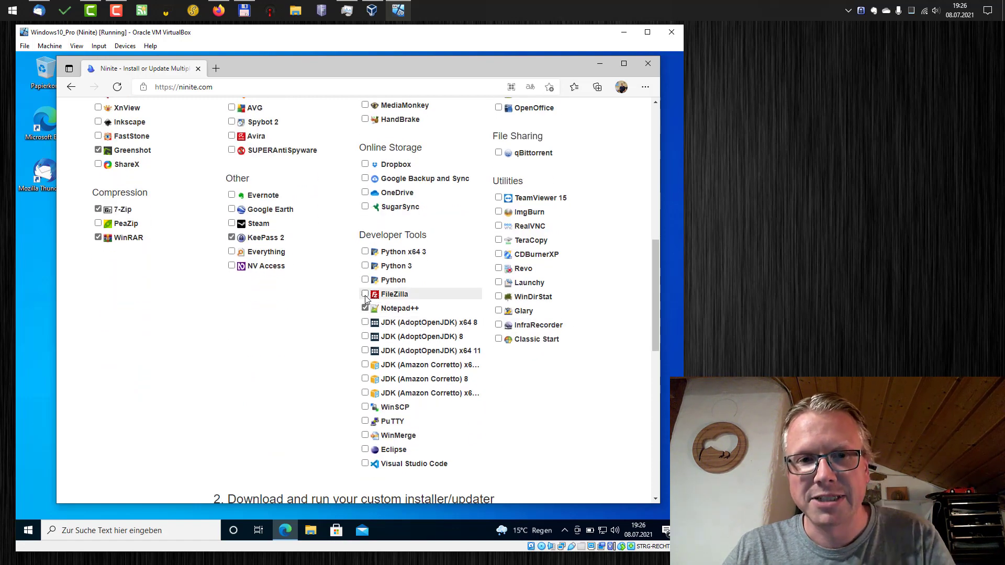
{"action": "left_click", "coordinate": [365, 294]}
Download the custom Ninite installer for the selected apps
{"action": "scroll", "coordinate": [513, 385], "scroll_direction": "down", "scroll_amount": 1}
{"action": "scroll", "coordinate": [516, 385], "scroll_direction": "up", "scroll_amount": 3}
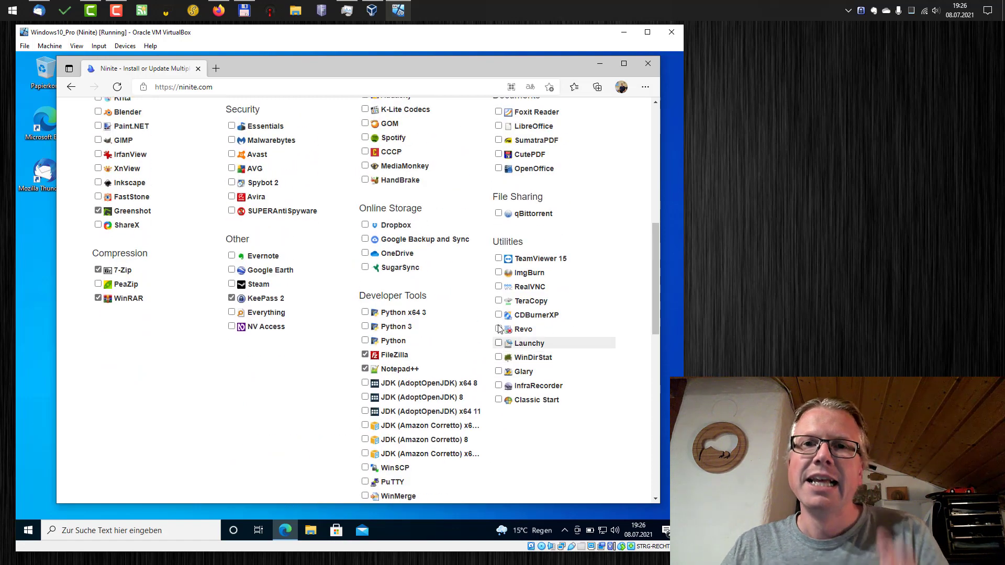
{"action": "scroll", "coordinate": [492, 340], "scroll_direction": "up", "scroll_amount": 3}
{"action": "scroll", "coordinate": [484, 347], "scroll_direction": "down", "scroll_amount": 5}
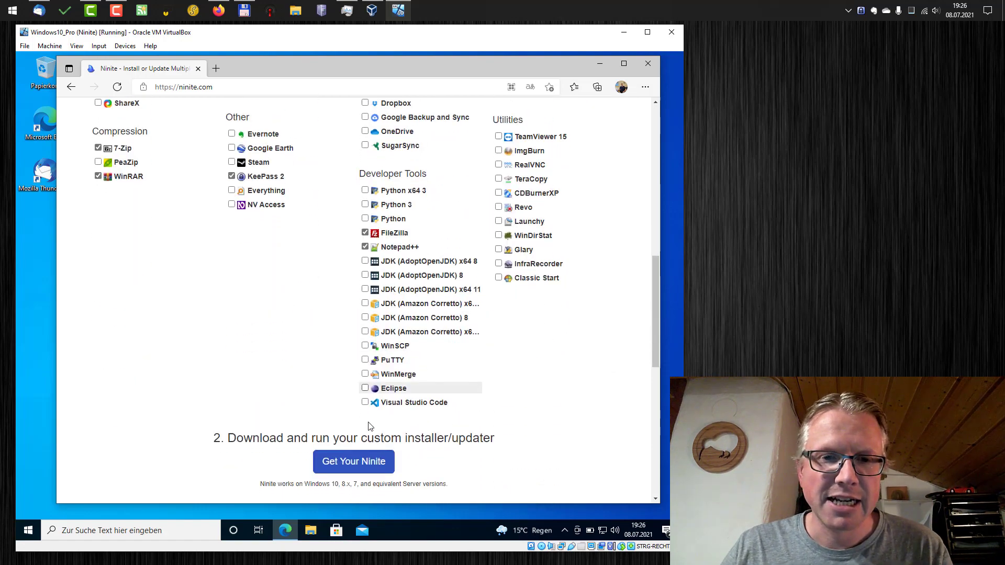
{"action": "left_click", "coordinate": [355, 467]}
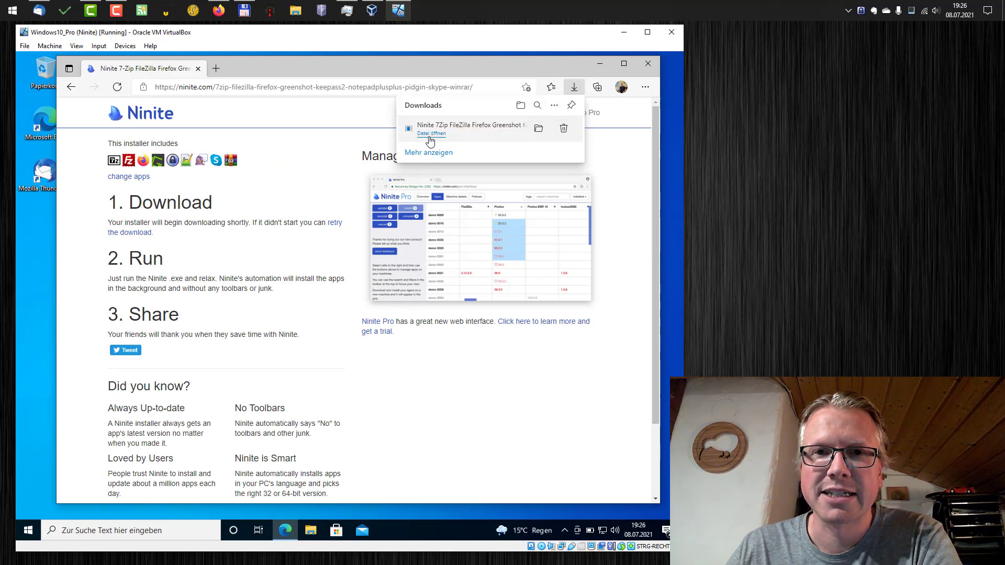
Show the downloaded installer in its folder and widen the name column to fit the full file name
{"action": "left_click", "coordinate": [540, 131]}
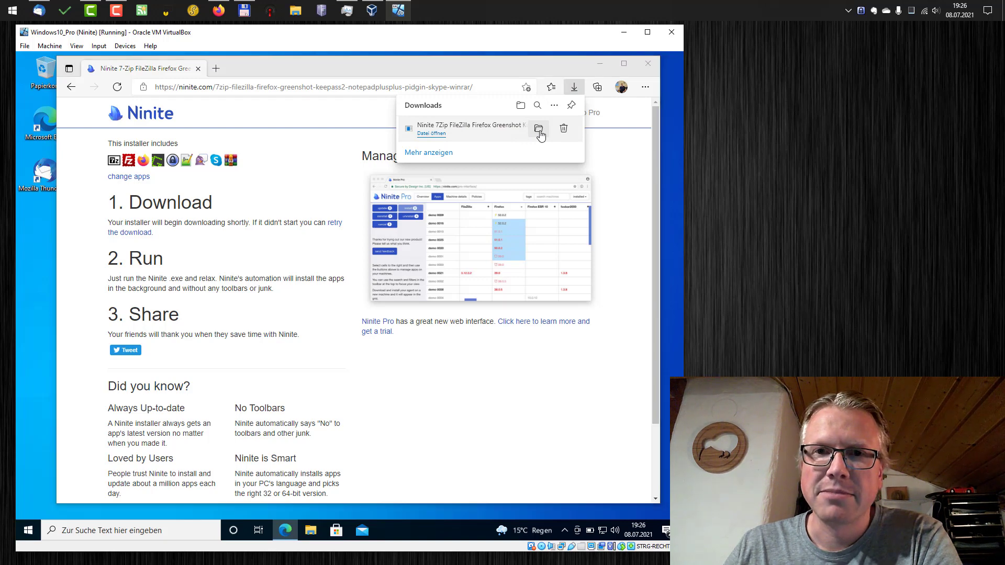
{"action": "left_click_drag", "start_coordinate": [419, 141], "coordinate": [388, 98]}
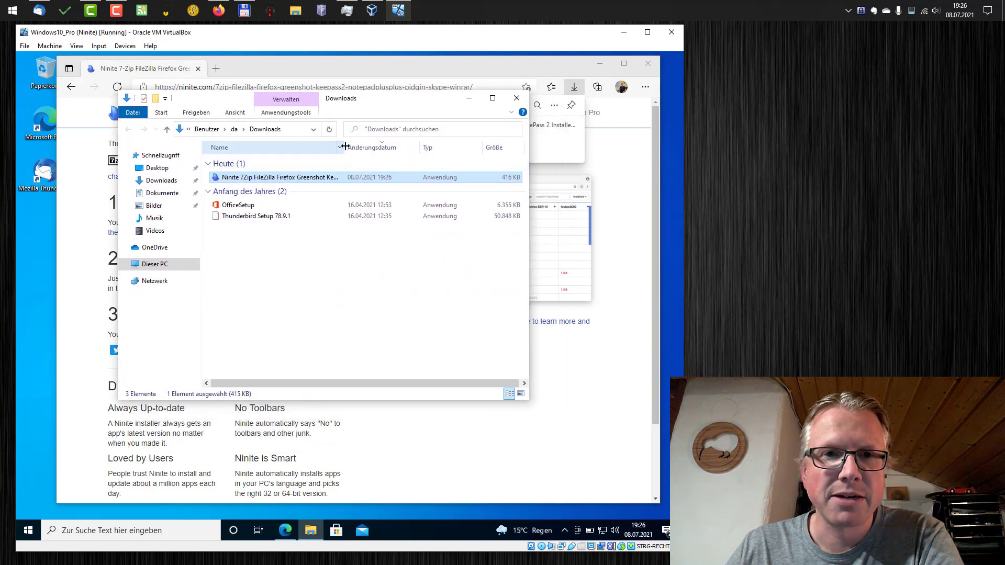
{"action": "left_click_drag", "start_coordinate": [352, 148], "coordinate": [422, 147]}
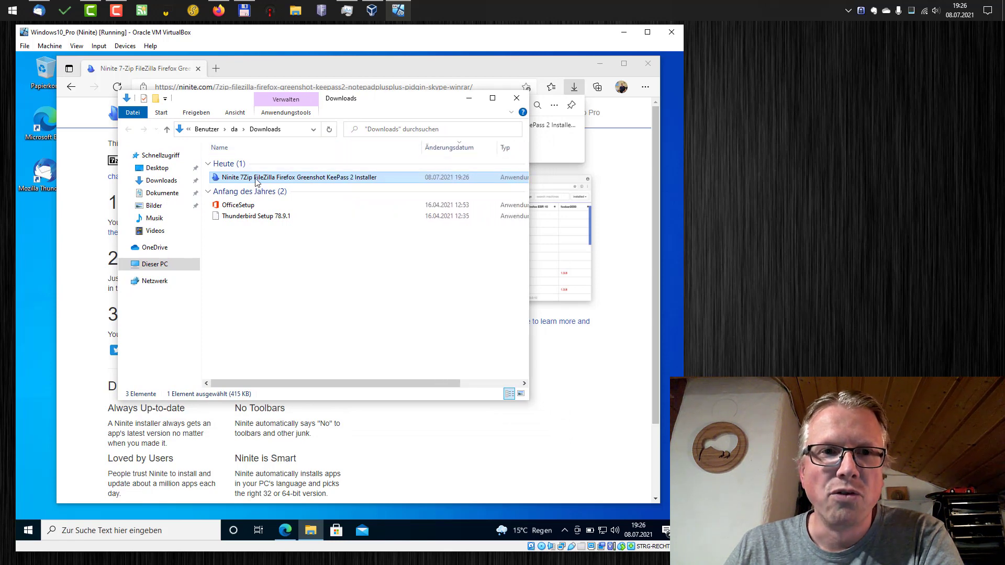
Run the downloaded Ninite installer, minimize the browser, allow the installer to make changes and show the installation details
{"action": "double_click", "coordinate": [303, 178]}
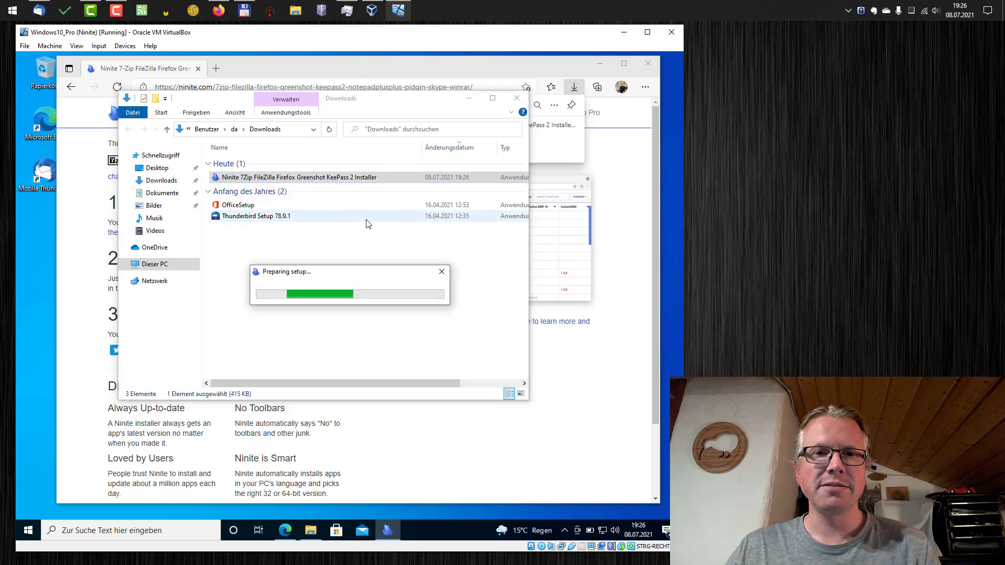
{"action": "left_click", "coordinate": [516, 98]}
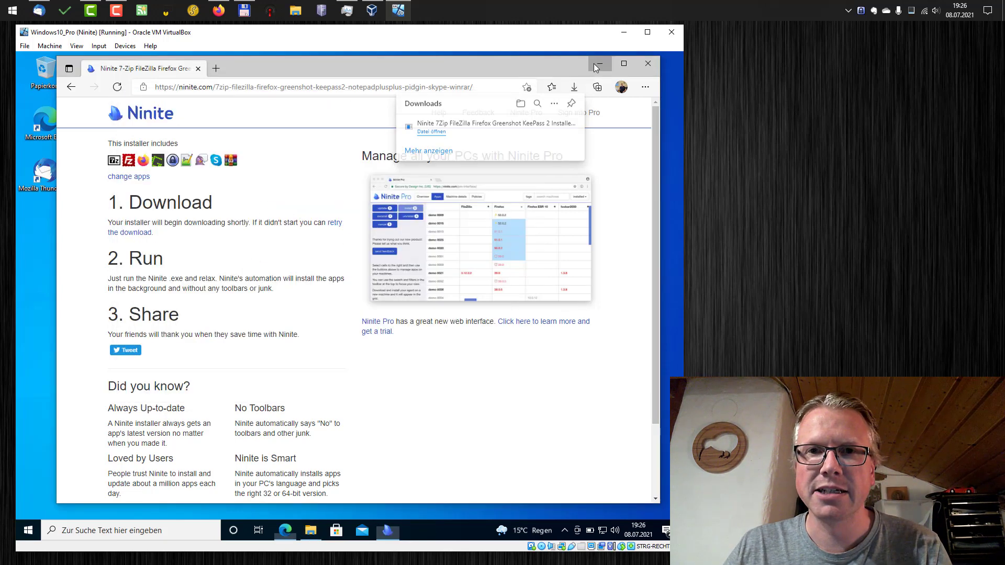
{"action": "left_click", "coordinate": [596, 68]}
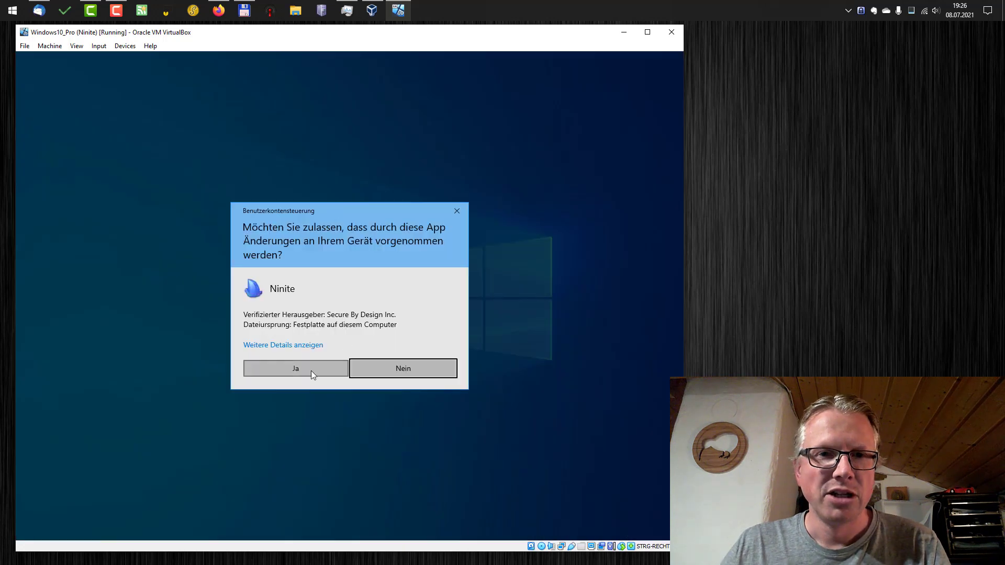
{"action": "left_click", "coordinate": [307, 368]}
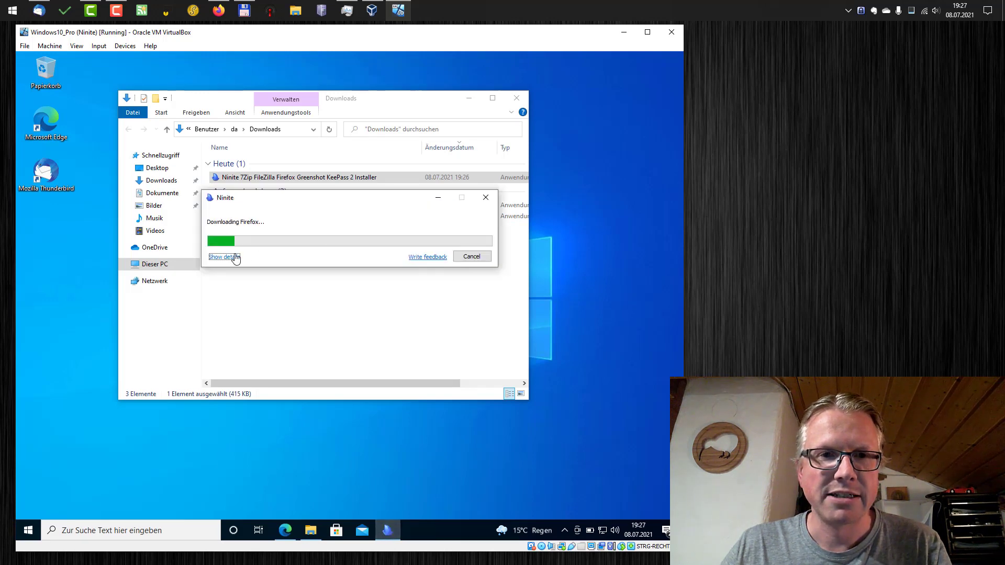
{"action": "left_click", "coordinate": [230, 257]}
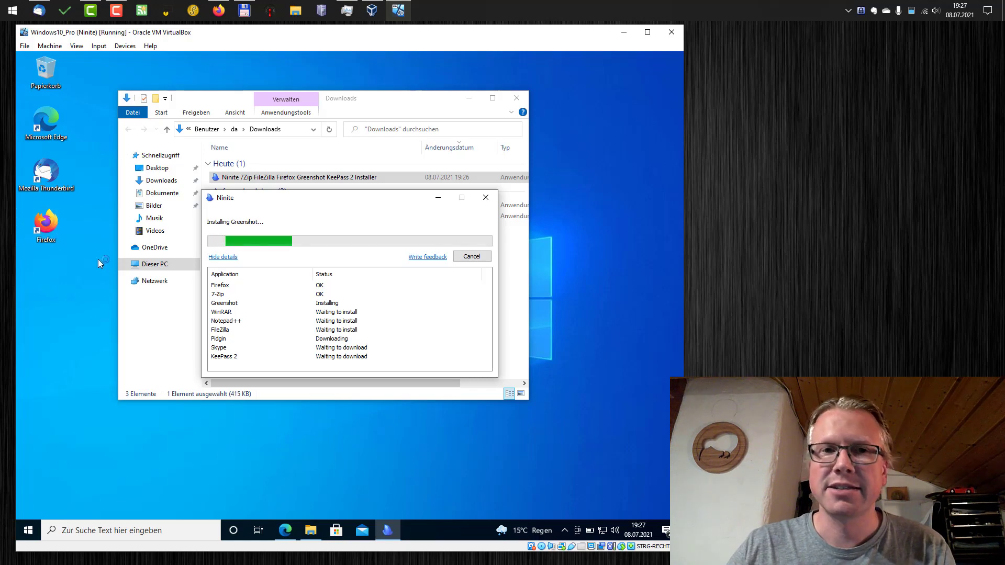
Return to Ninite's app selection page in the browser and review the offered apps and the page header
{"action": "left_click", "coordinate": [287, 530]}
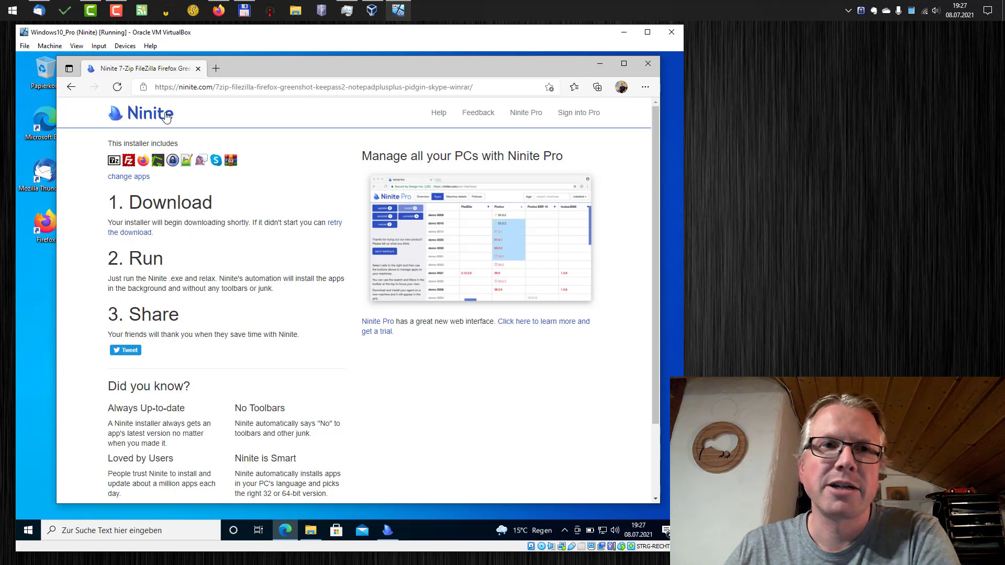
{"action": "left_click", "coordinate": [72, 87]}
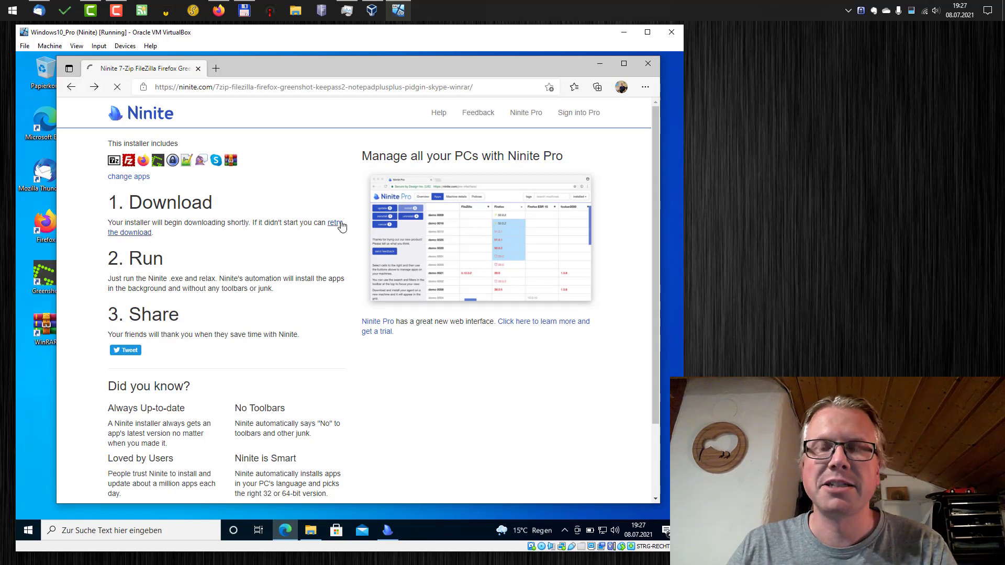
{"action": "scroll", "coordinate": [349, 235], "scroll_direction": "down", "scroll_amount": 2}
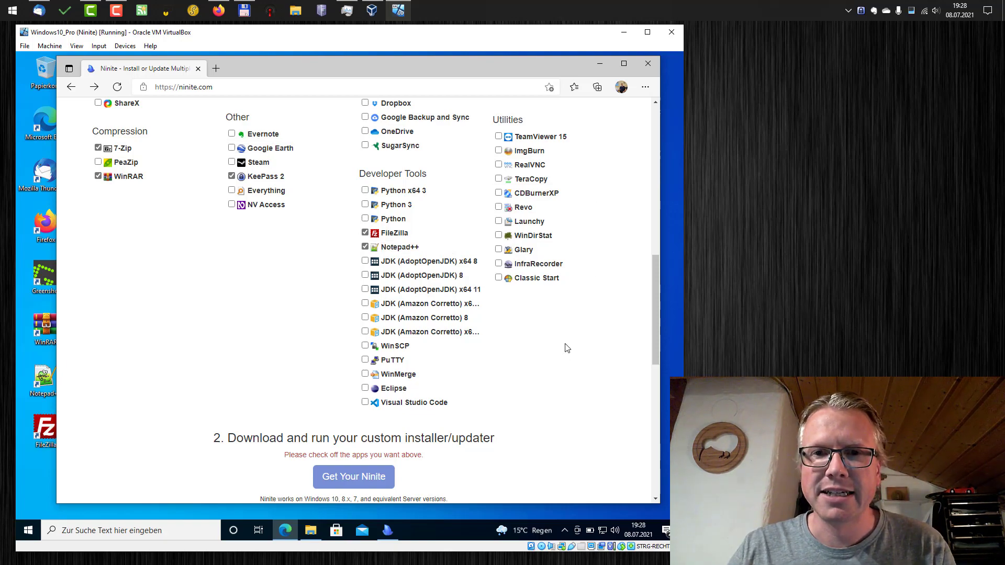
{"action": "scroll", "coordinate": [565, 348], "scroll_direction": "up", "scroll_amount": 7}
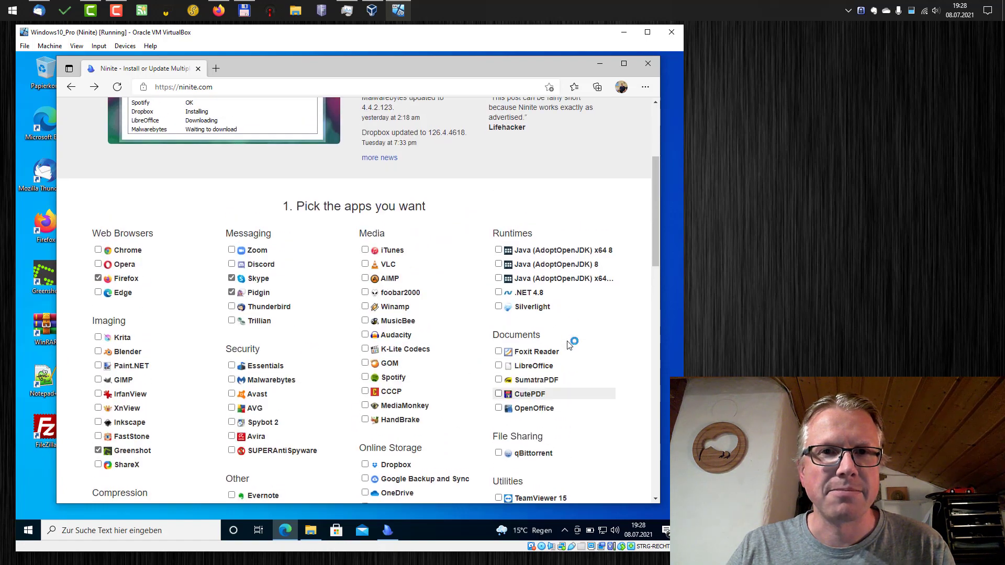
{"action": "scroll", "coordinate": [540, 220], "scroll_direction": "up", "scroll_amount": 2}
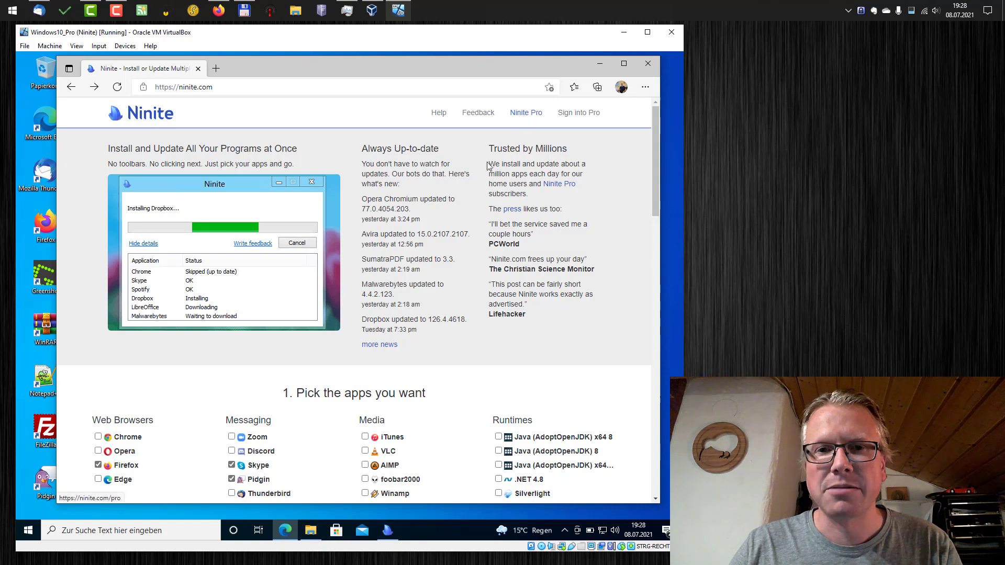
Examine Ninite's feature list, the Ninite Pro information and the app suggestion section, and look over the app list again
{"action": "scroll", "coordinate": [473, 231], "scroll_direction": "down", "scroll_amount": 10}
{"action": "scroll", "coordinate": [473, 231], "scroll_direction": "down", "scroll_amount": 5}
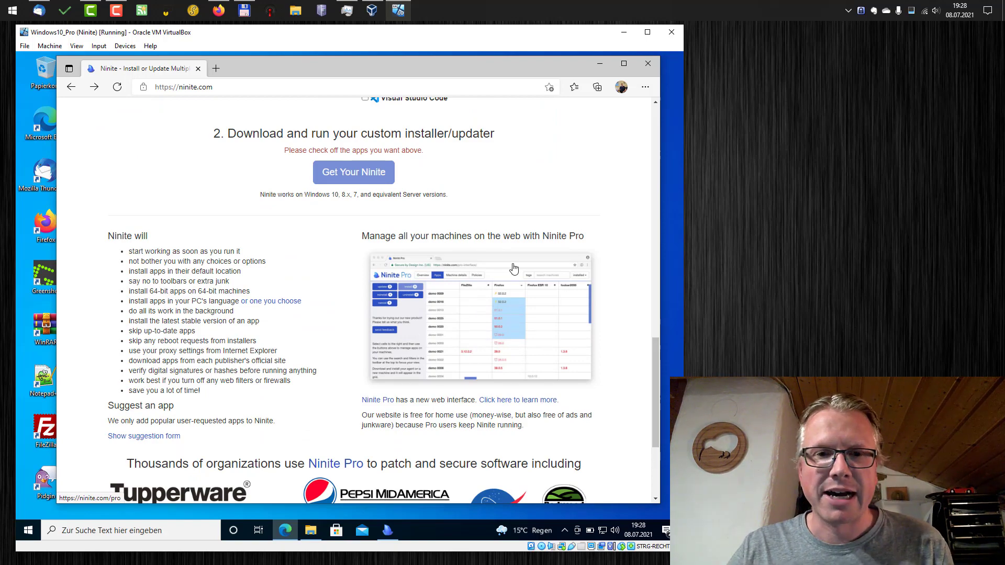
{"action": "scroll", "coordinate": [513, 268], "scroll_direction": "down", "scroll_amount": 2}
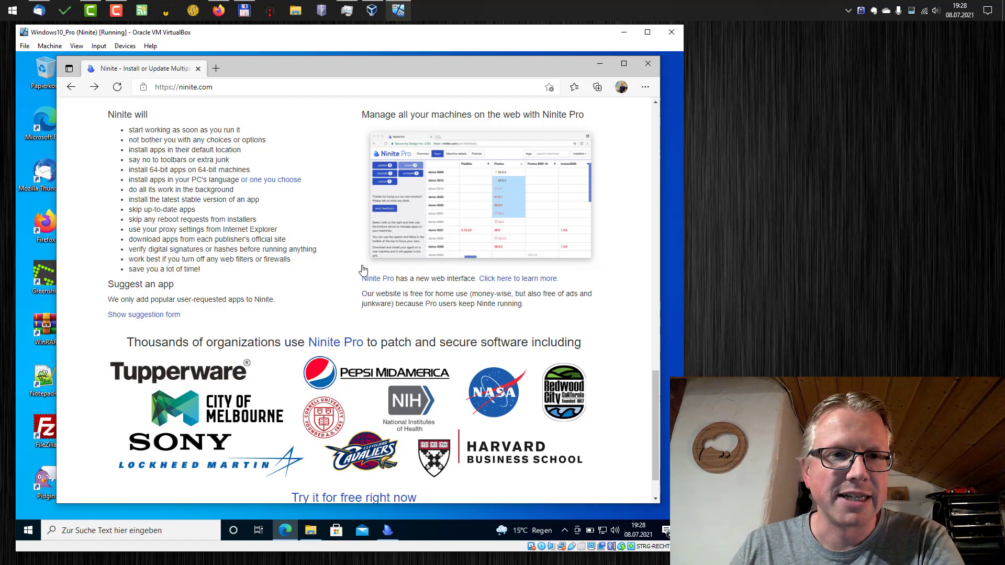
{"action": "scroll", "coordinate": [398, 283], "scroll_direction": "up", "scroll_amount": 15}
{"action": "scroll", "coordinate": [437, 251], "scroll_direction": "down", "scroll_amount": 5}
{"action": "scroll", "coordinate": [439, 255], "scroll_direction": "down", "scroll_amount": 8}
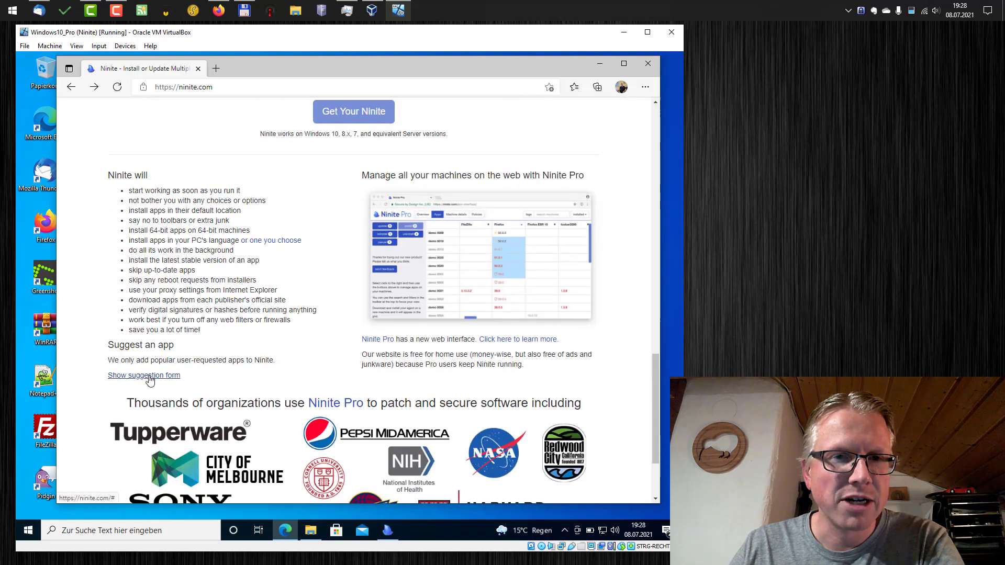
{"action": "scroll", "coordinate": [461, 236], "scroll_direction": "up", "scroll_amount": 10}
{"action": "scroll", "coordinate": [465, 242], "scroll_direction": "up", "scroll_amount": 2}
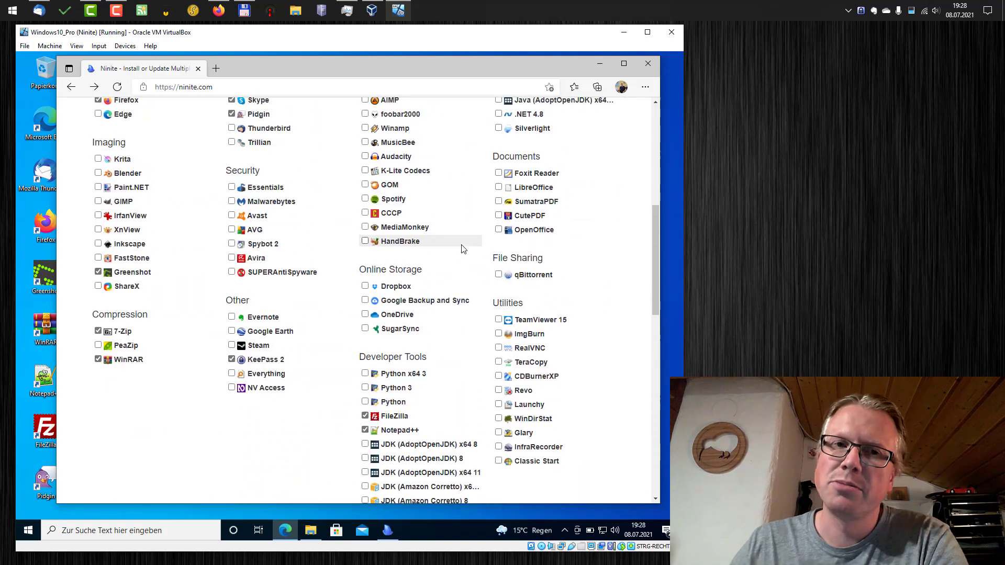
{"action": "scroll", "coordinate": [556, 222], "scroll_direction": "up", "scroll_amount": 3}
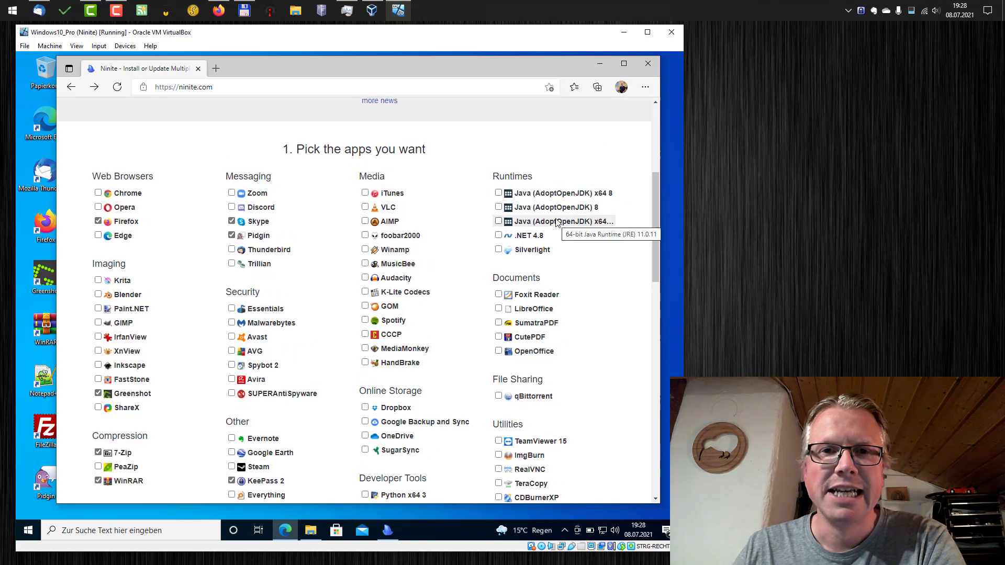
Minimize the browser and close the finished Ninite installer and the Downloads folder
{"action": "left_click", "coordinate": [599, 64]}
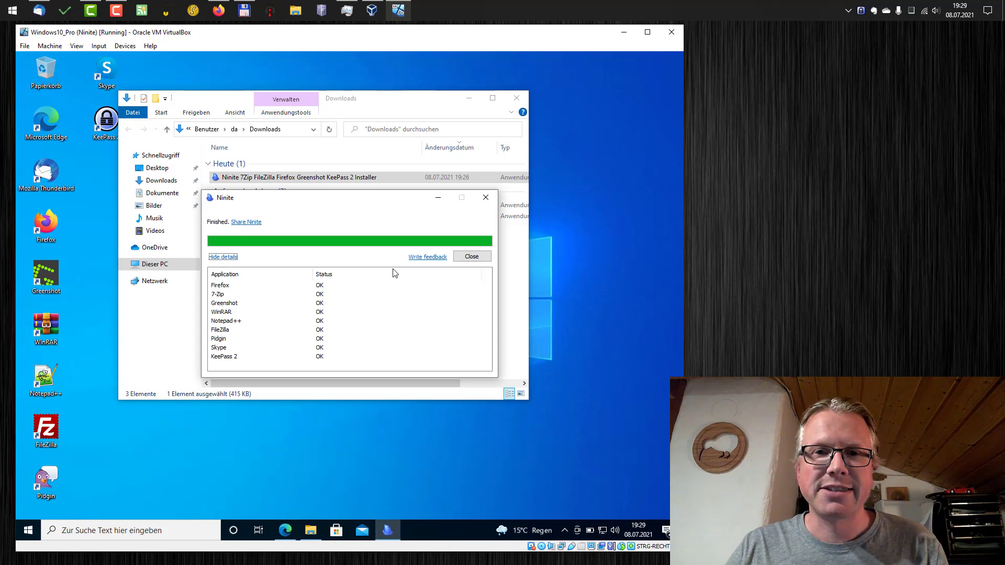
{"action": "left_click", "coordinate": [478, 261]}
{"action": "left_click", "coordinate": [517, 98]}
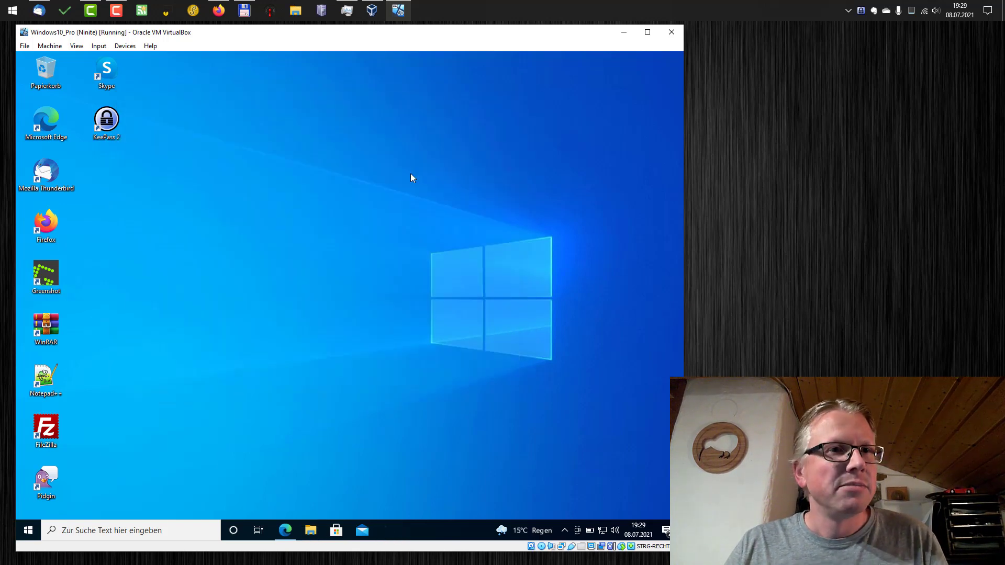